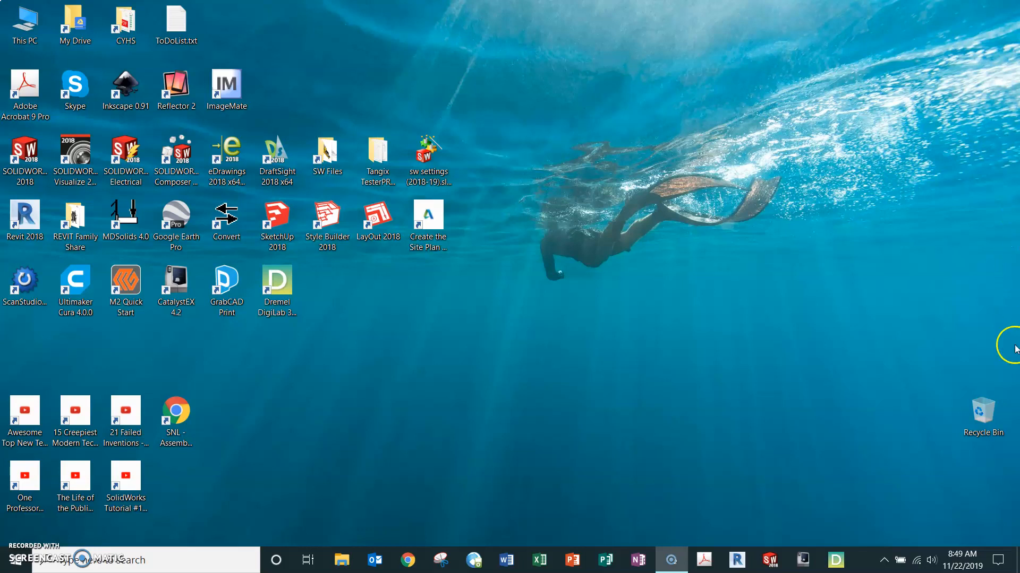
Switch to CatalystEX and display the empty build envelope in the isometric view.
click(805, 561)
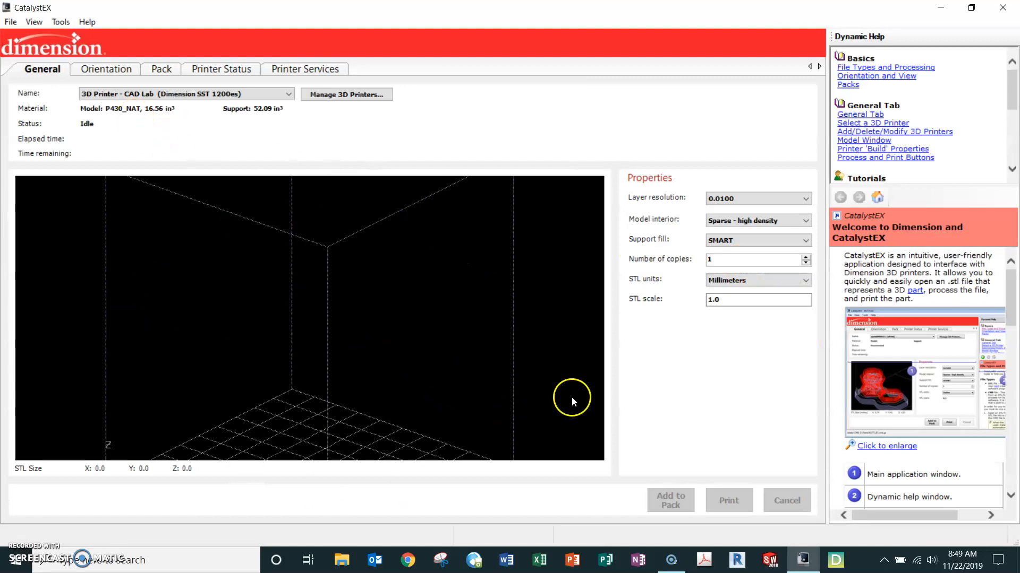
scroll(308, 427, down, 5)
scroll(308, 456, up, 5)
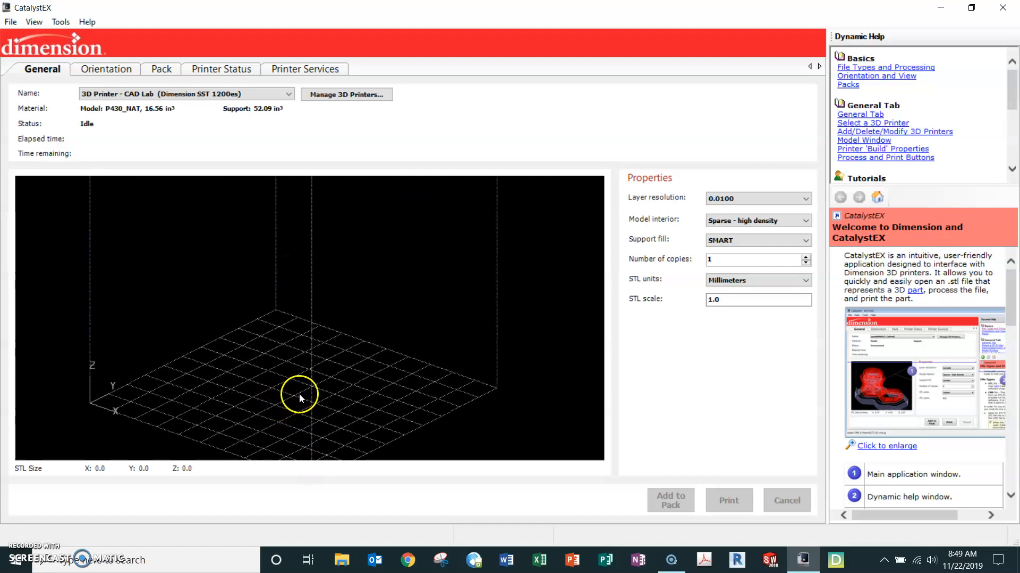
drag(301, 380, 274, 364)
right_click(324, 378)
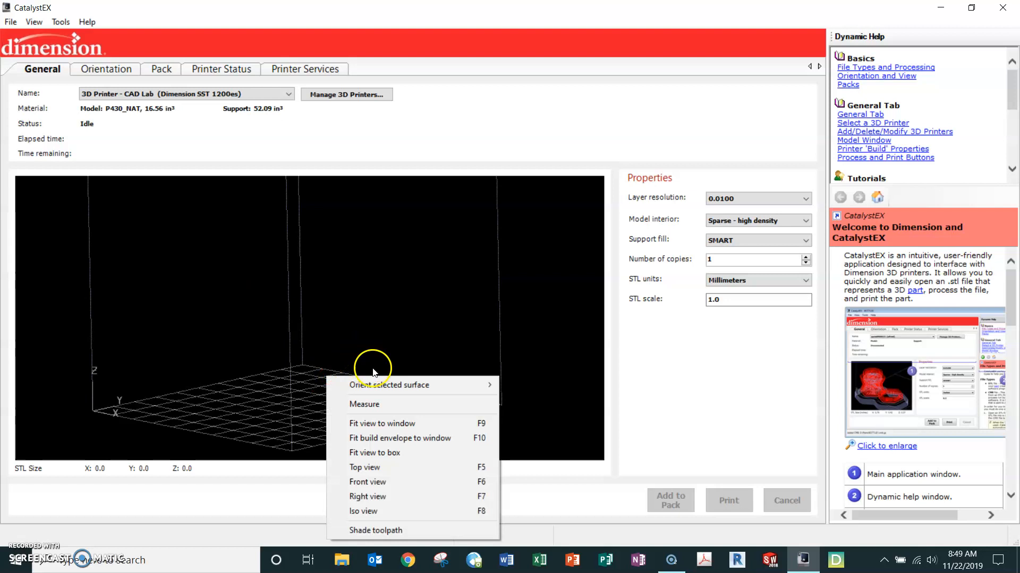
click(411, 510)
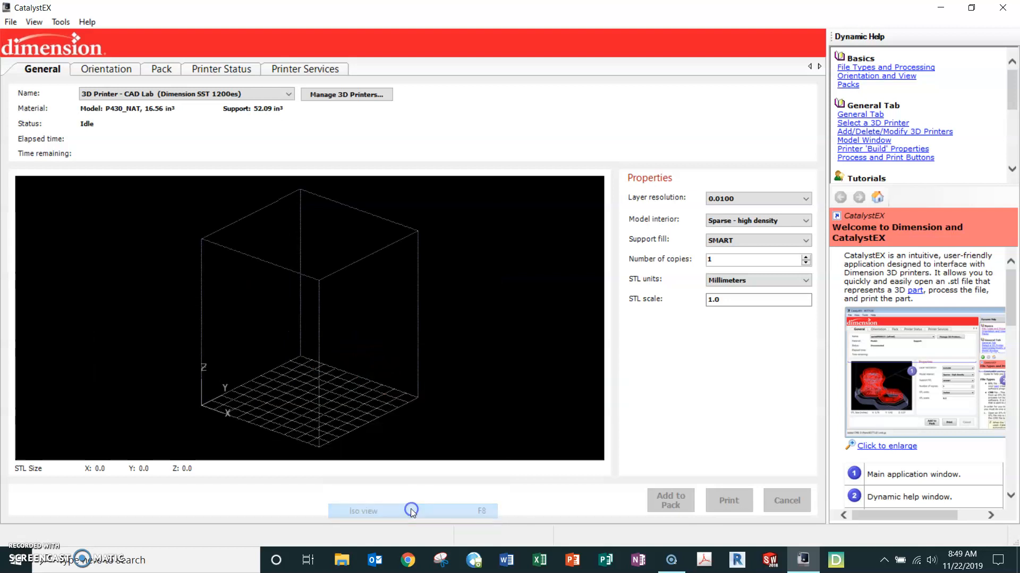
scroll(282, 371, up, 2)
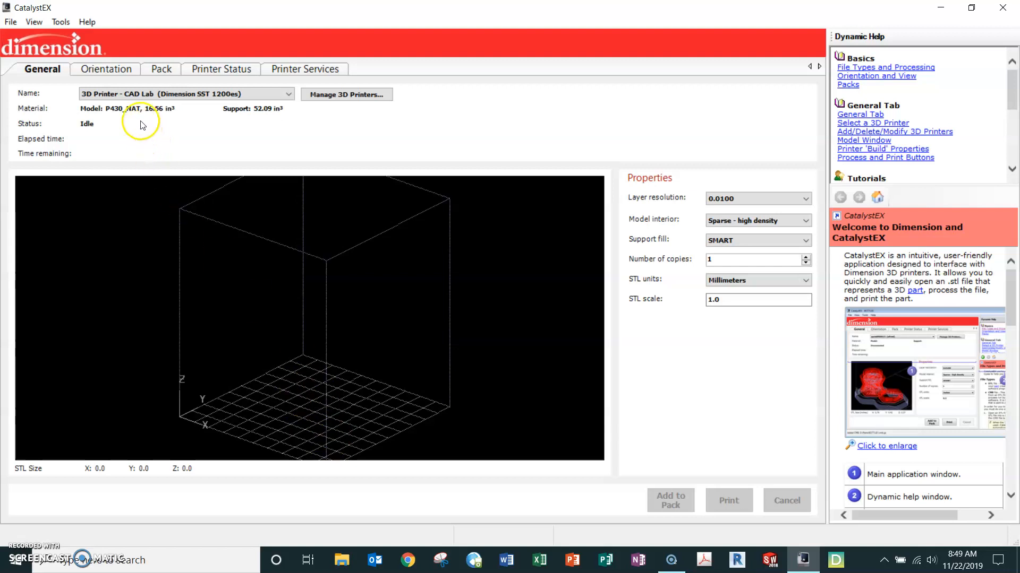
Open the STL file "Spool Holder - Side.STL" and accept changing its STL units to inches.
click(11, 22)
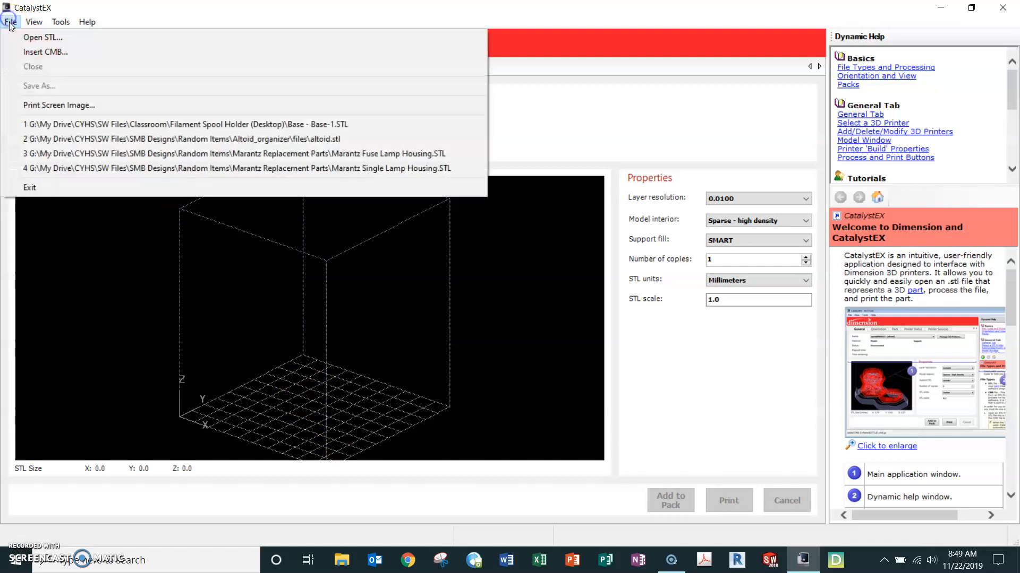
click(42, 37)
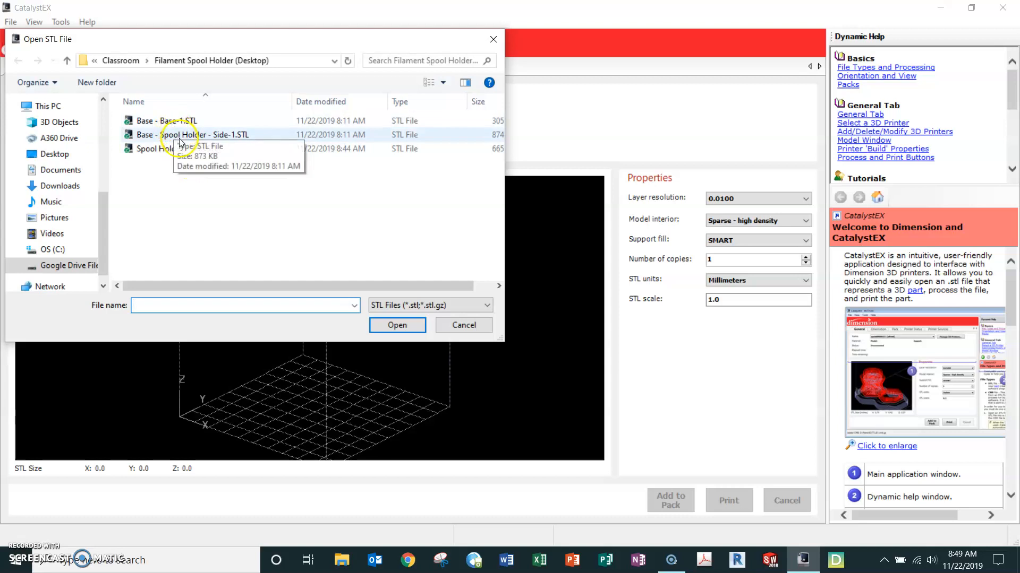
click(180, 135)
click(181, 148)
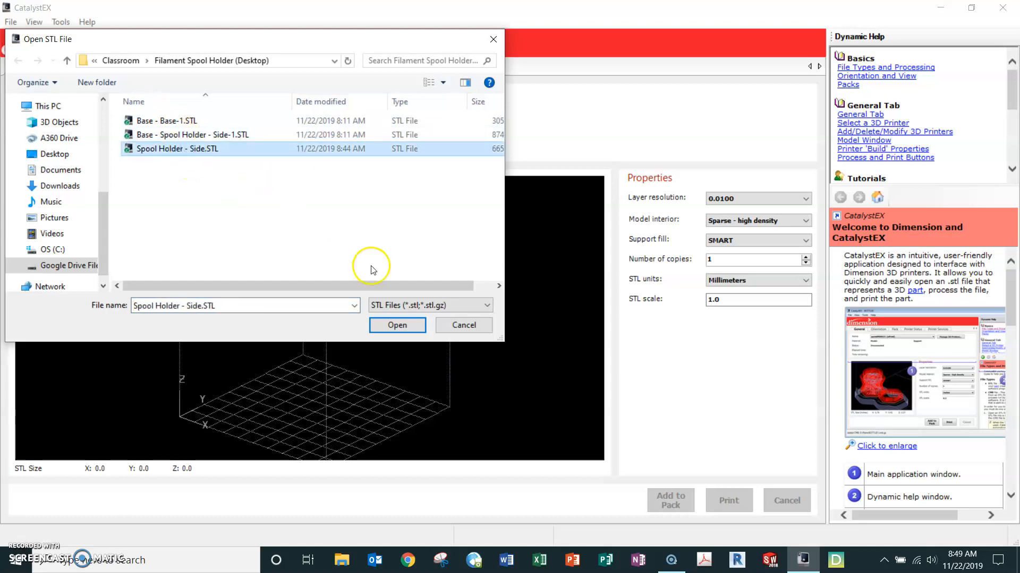
click(396, 325)
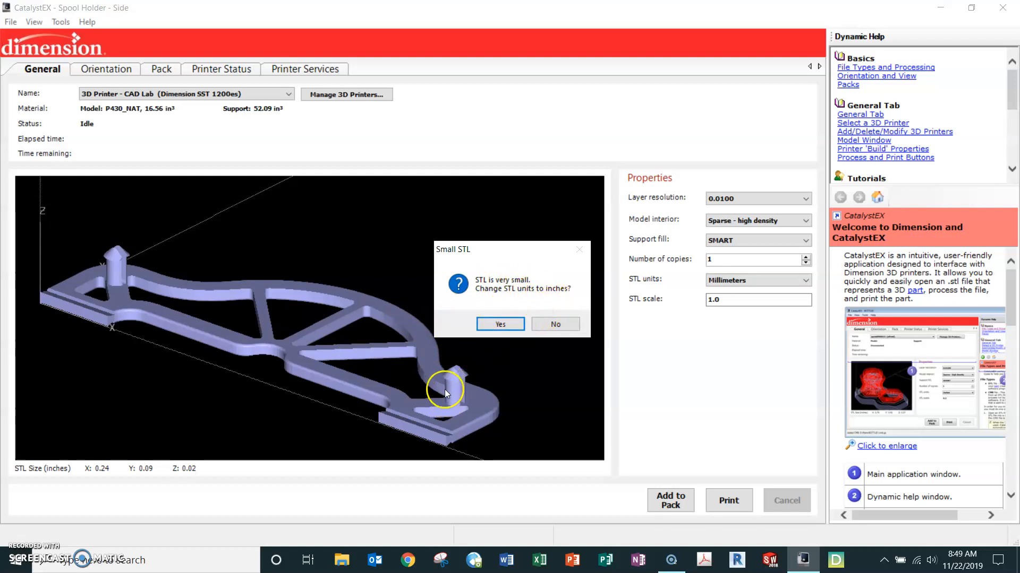
click(501, 325)
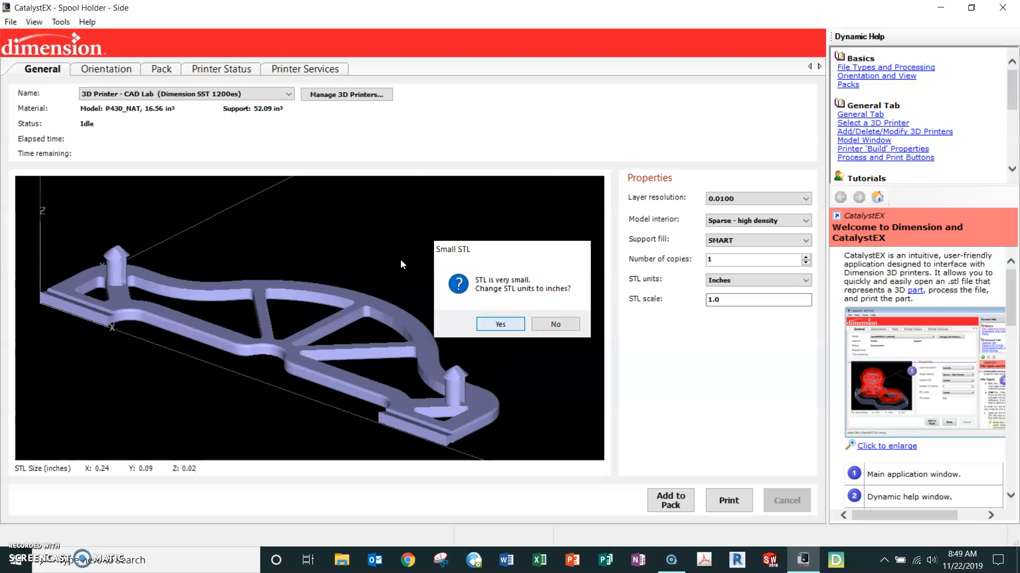
Choose a layer resolution of 0.0100 for the spool holder part, checking the alternative resolution on offer.
scroll(451, 371, up, 2)
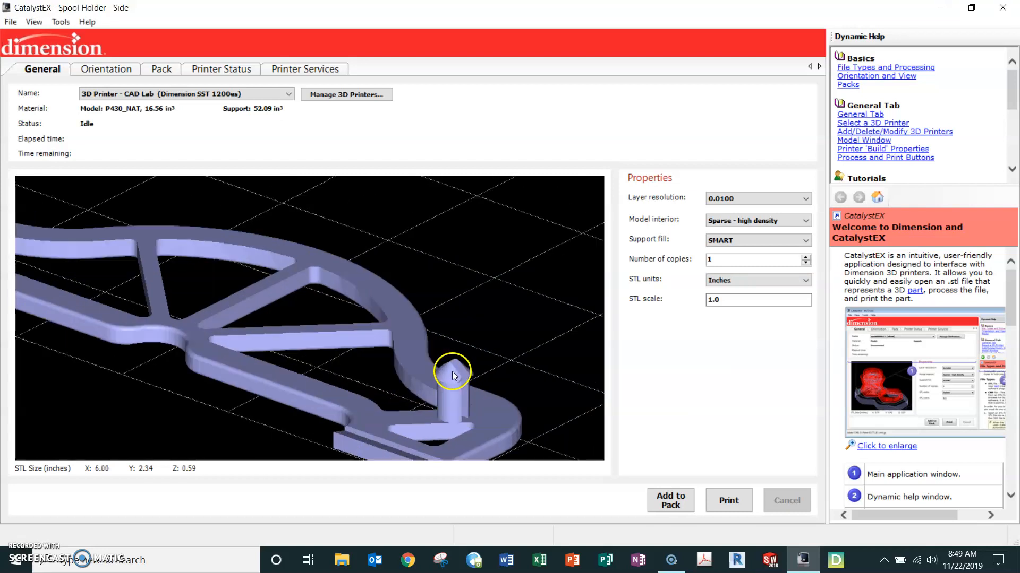
scroll(448, 377, down, 10)
scroll(536, 410, up, 3)
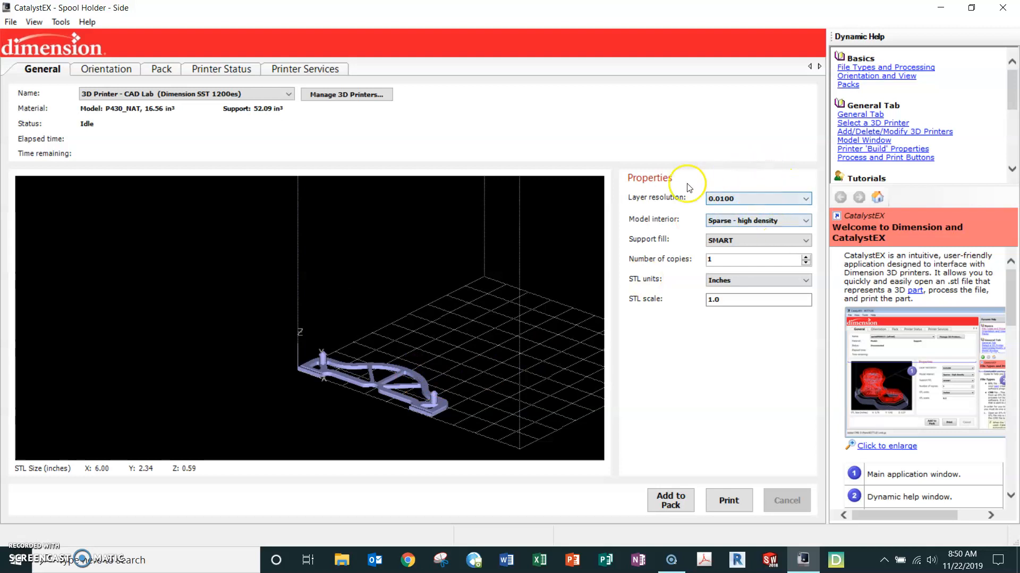
click(805, 200)
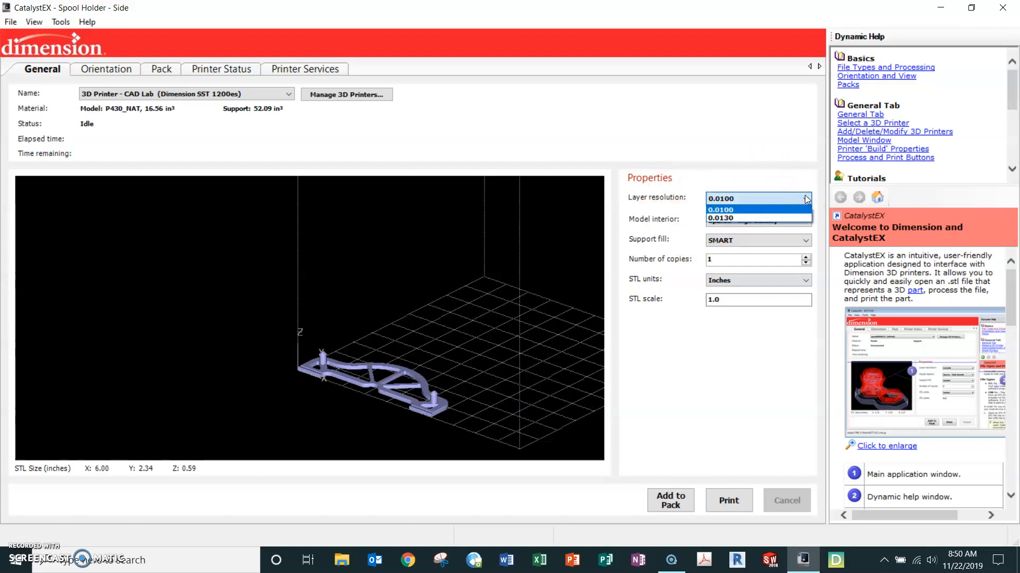
click(735, 211)
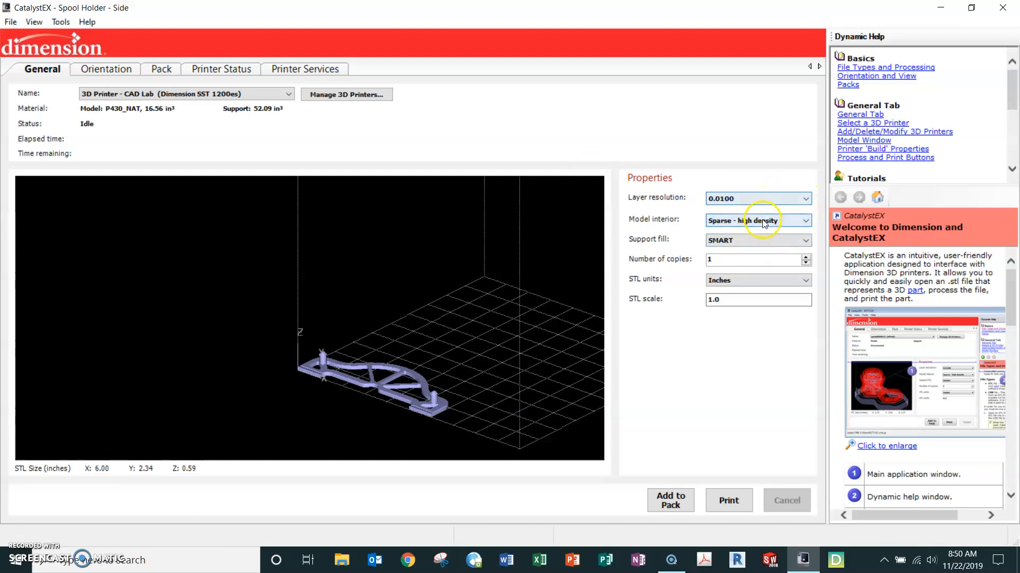
click(790, 199)
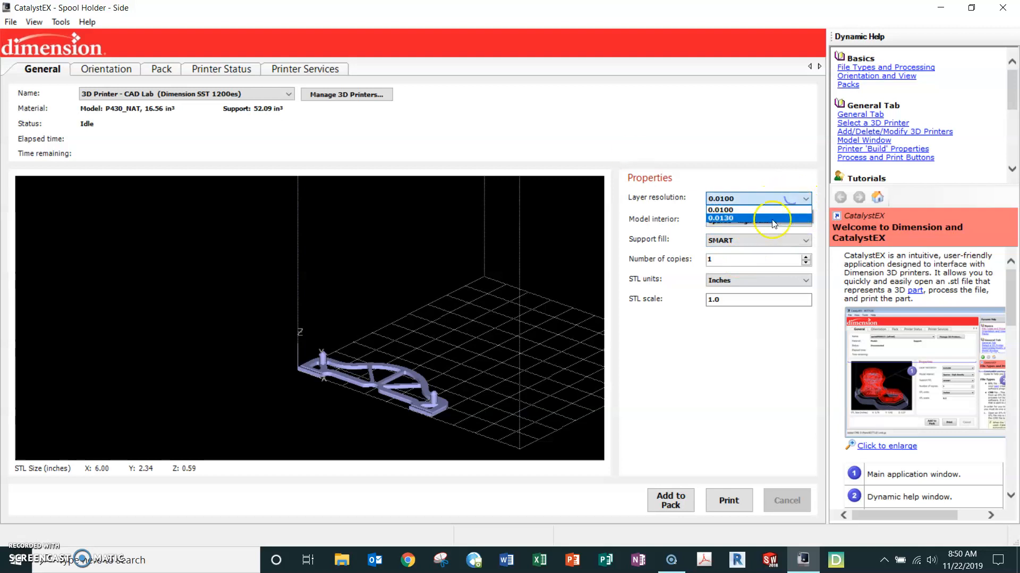
click(625, 136)
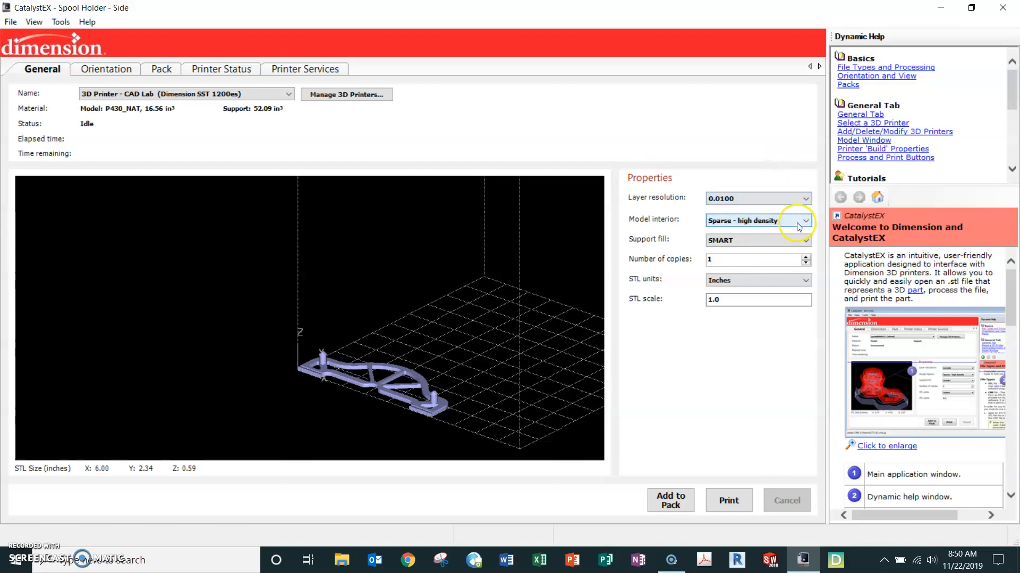
Choose "Sparse - high density" as the model interior and SMART as the support fill.
click(805, 221)
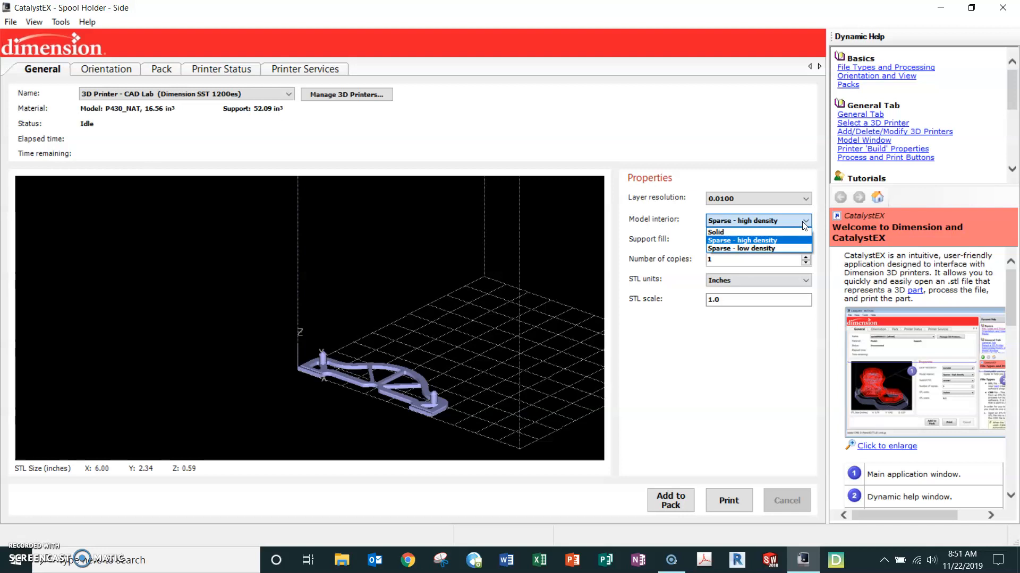
click(759, 240)
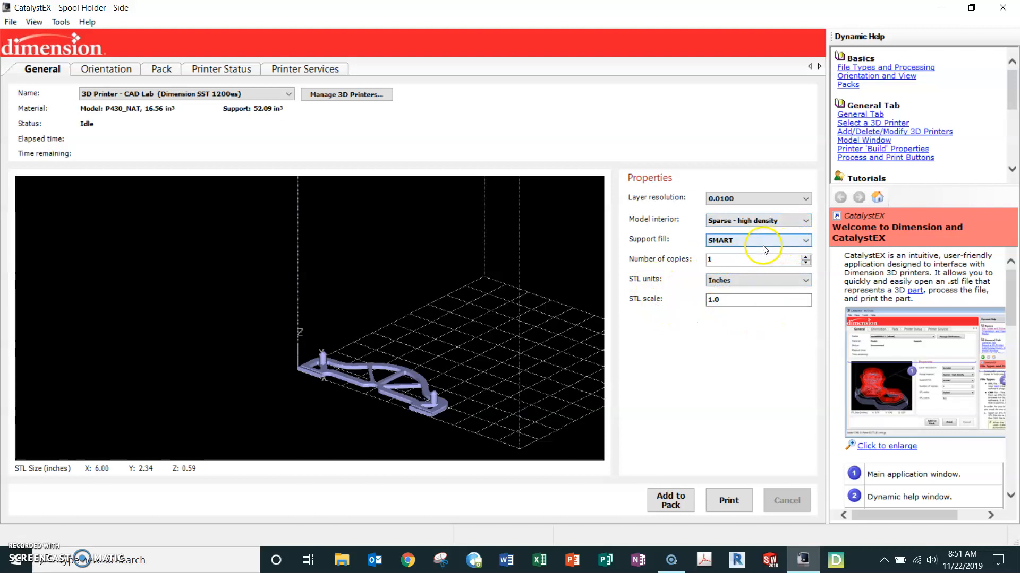
click(748, 242)
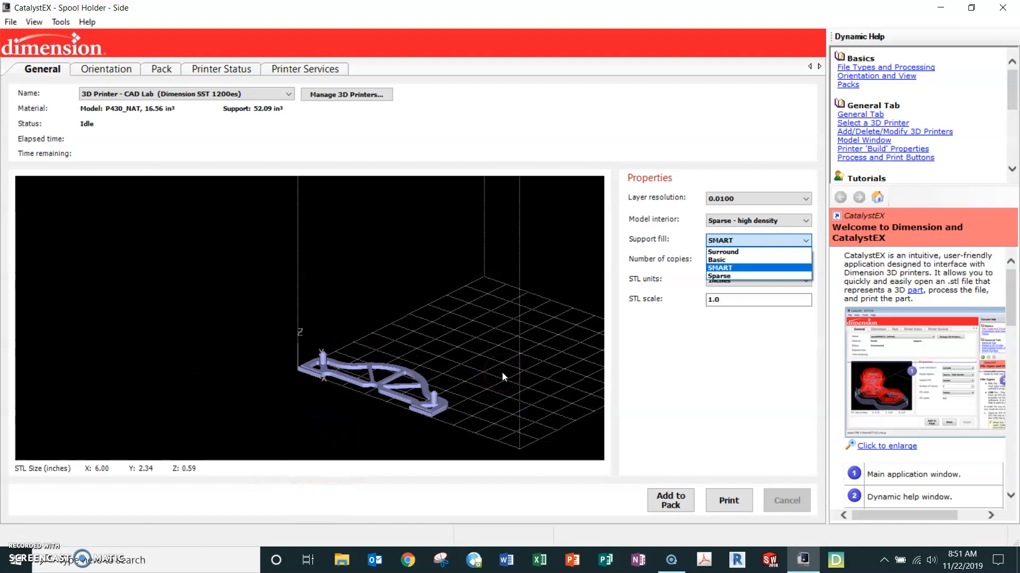
scroll(429, 410, down, 2)
scroll(426, 408, up, 2)
scroll(427, 410, up, 5)
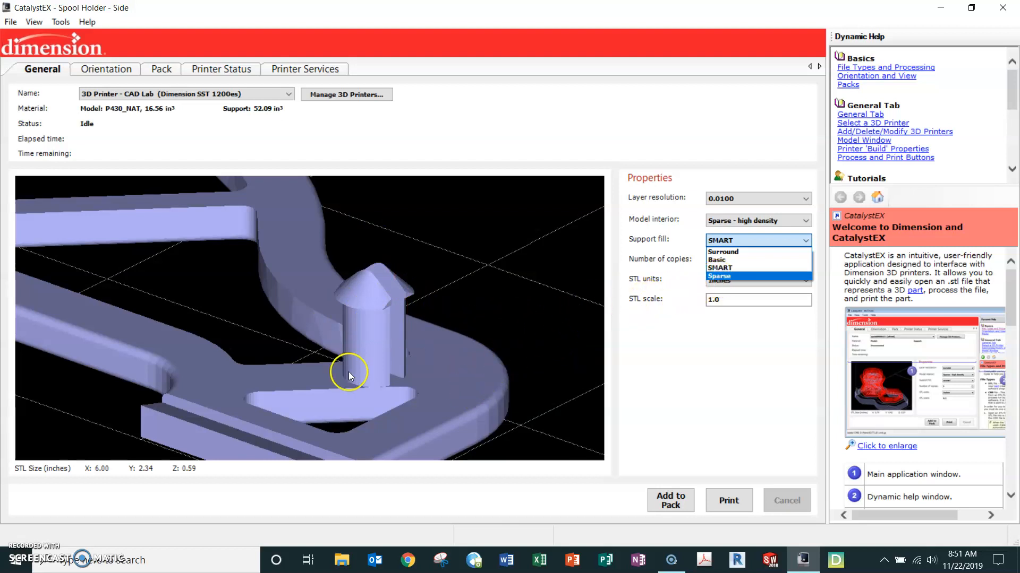
click(736, 267)
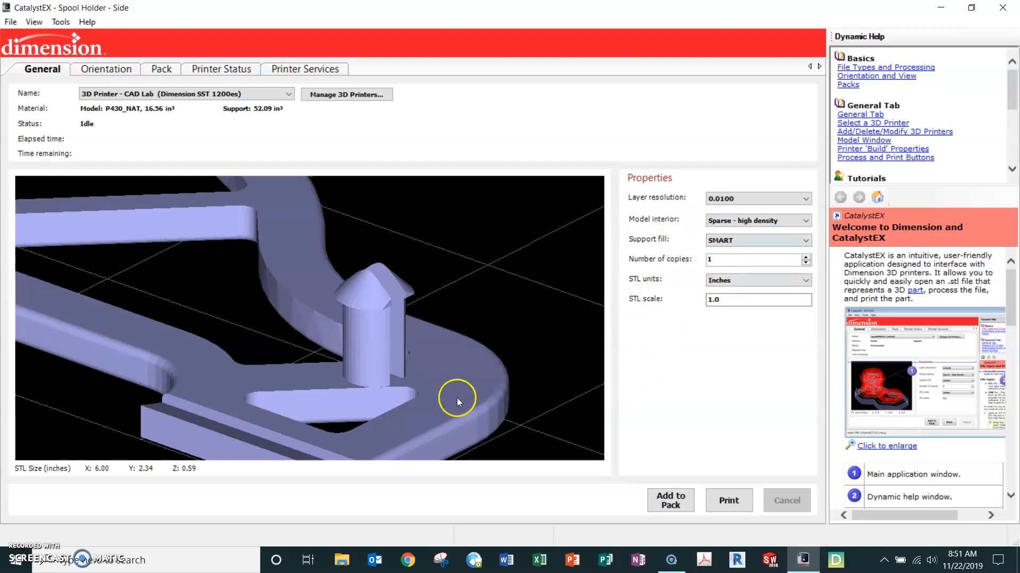
Inspect the spool holder side and its orientation on the build base, and add the part to the pack.
scroll(352, 310, up, 3)
scroll(355, 308, down, 6)
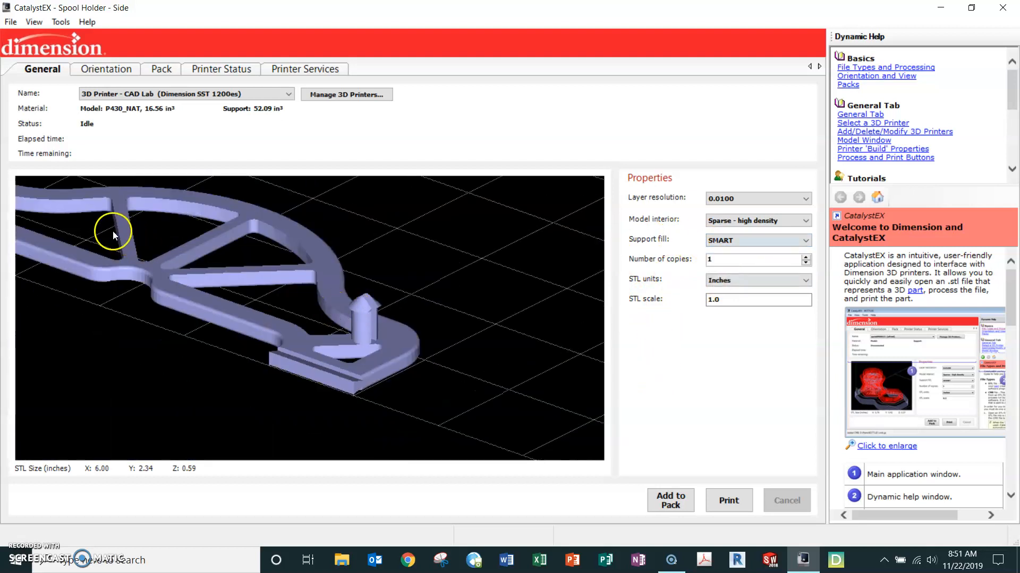
scroll(116, 243, down, 2)
scroll(116, 244, up, 5)
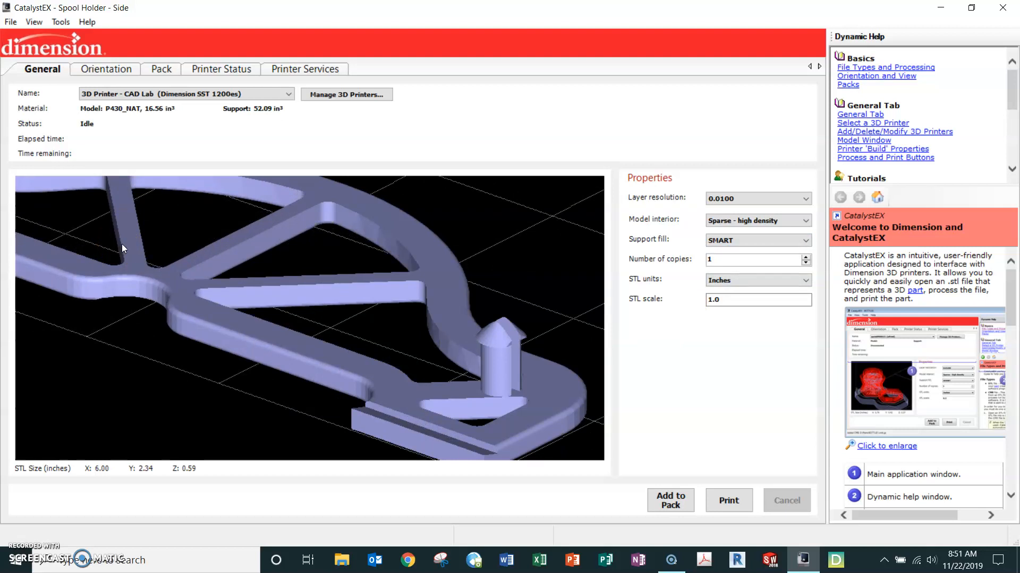
scroll(220, 250, down, 4)
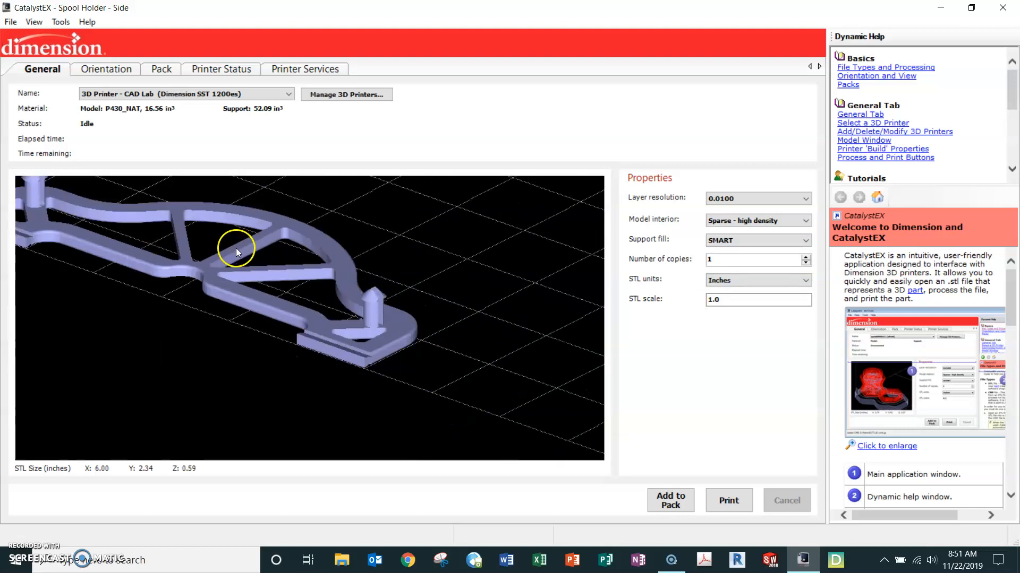
click(121, 76)
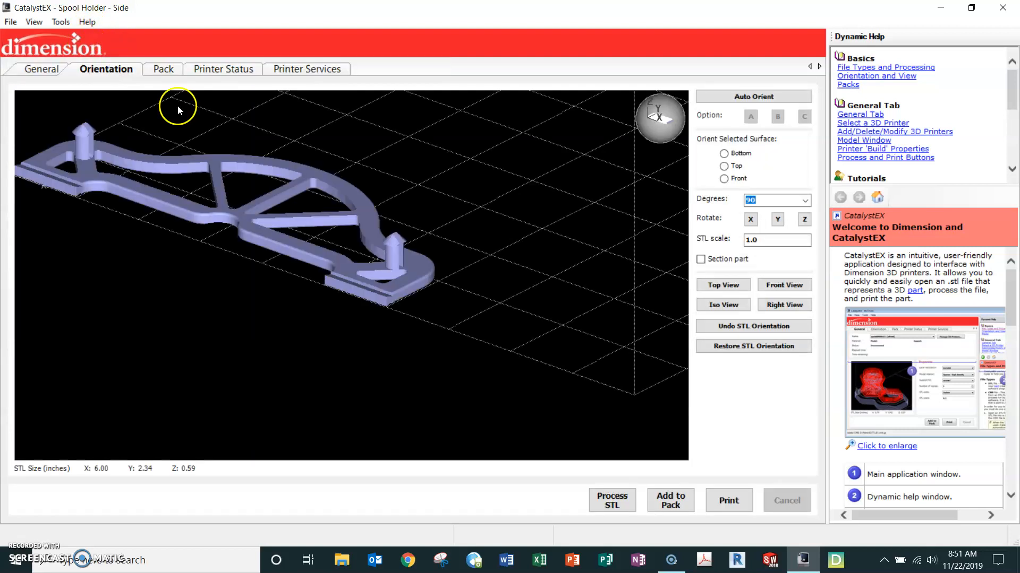
scroll(374, 164, down, 4)
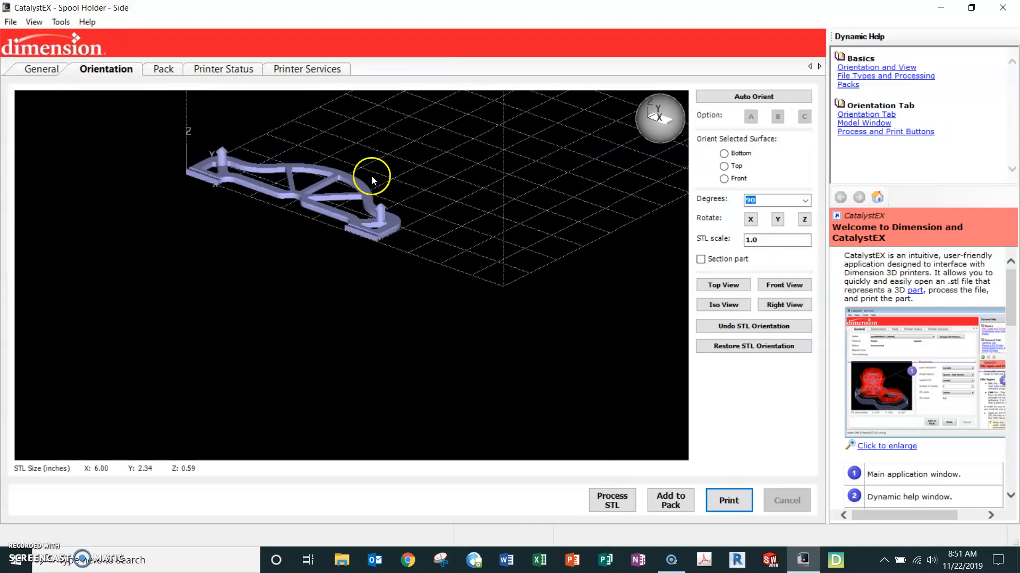
scroll(409, 135, up, 2)
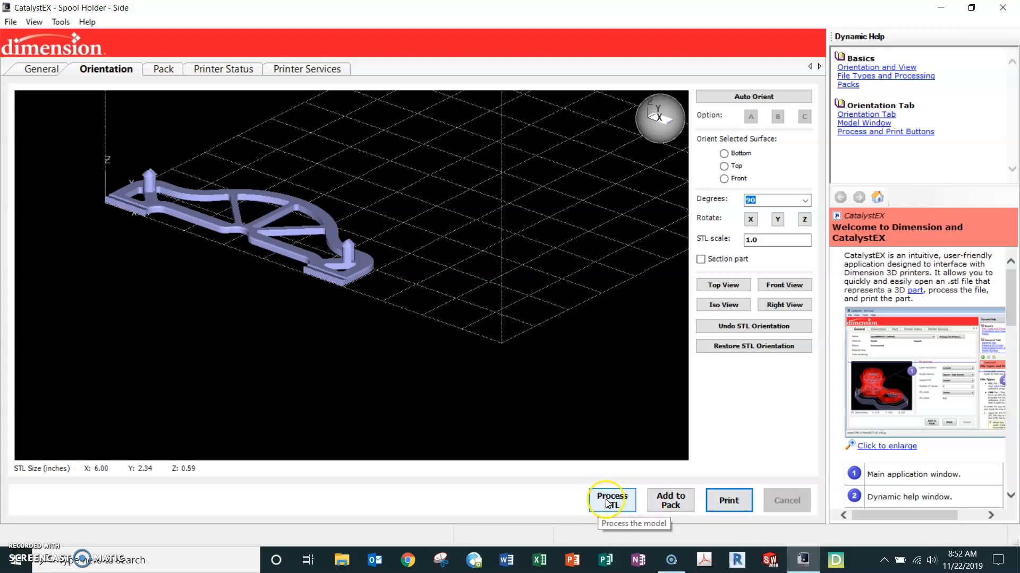
click(670, 501)
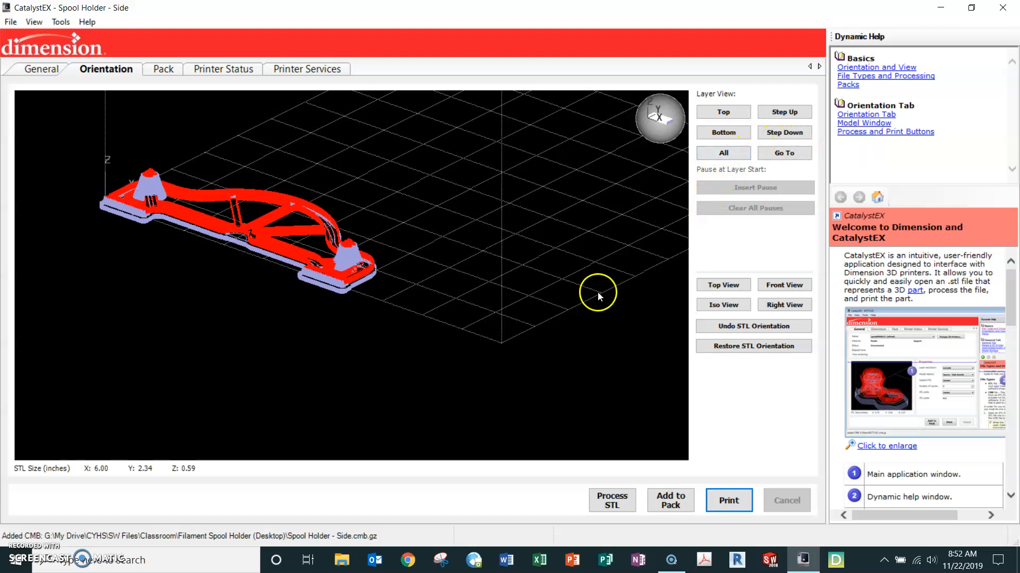
Move the spool holder side to the upper middle of the pack's build area and send the pack to the printer.
click(171, 71)
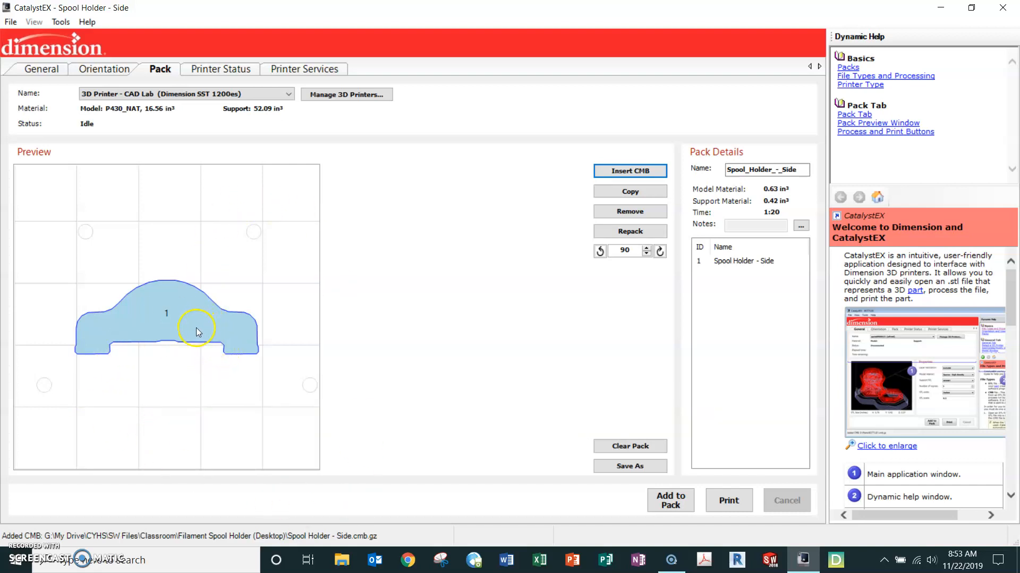
drag(197, 330, 199, 244)
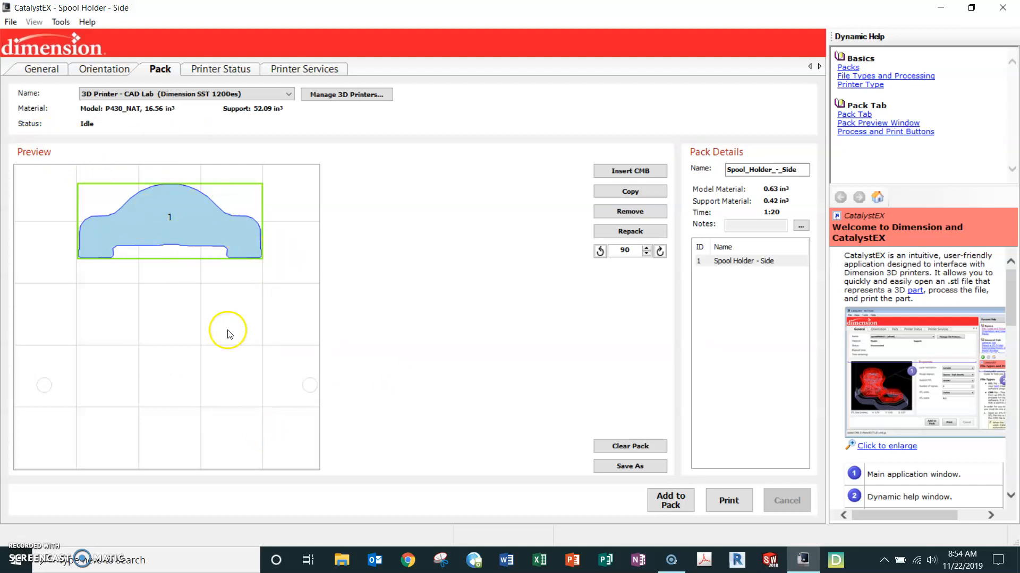
click(728, 502)
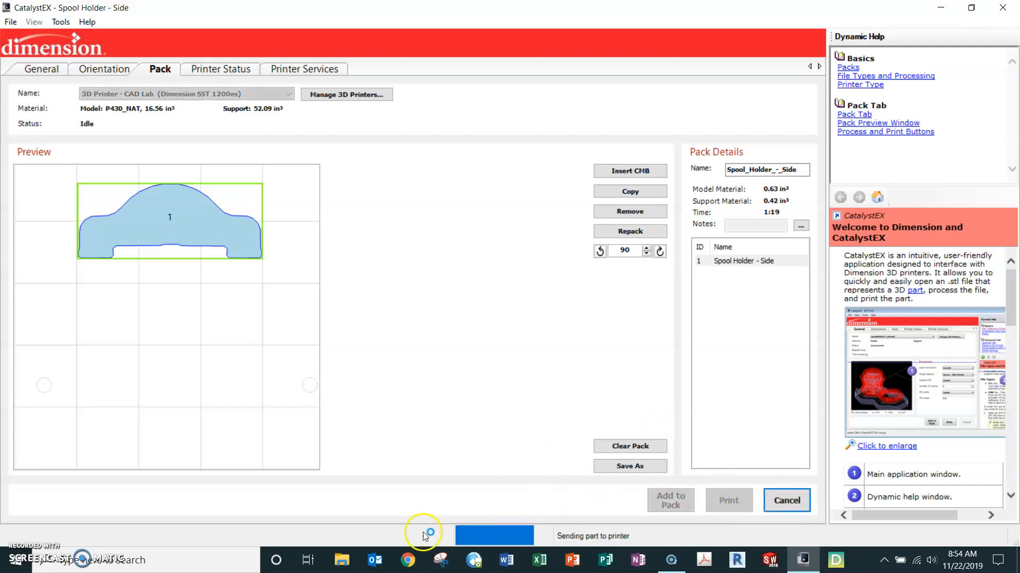